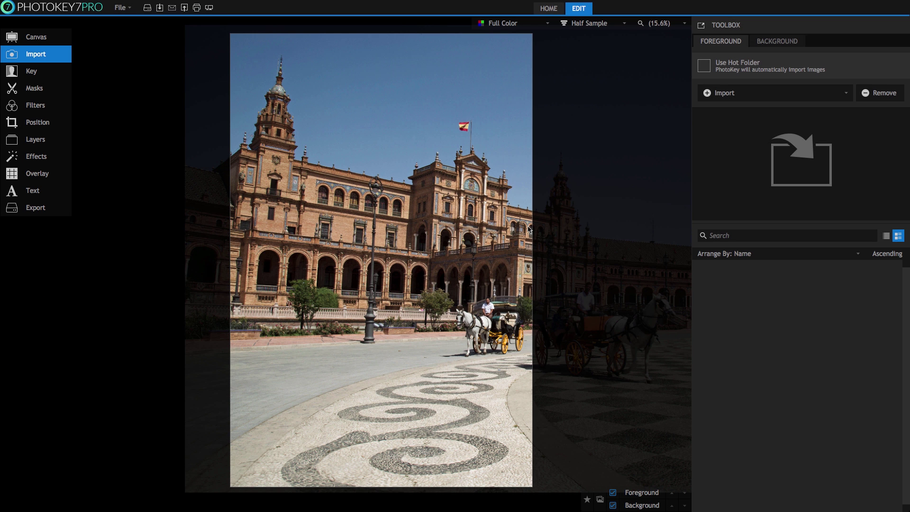
Step: Import Emma.jpg as the foreground image over the palace background
click(747, 97)
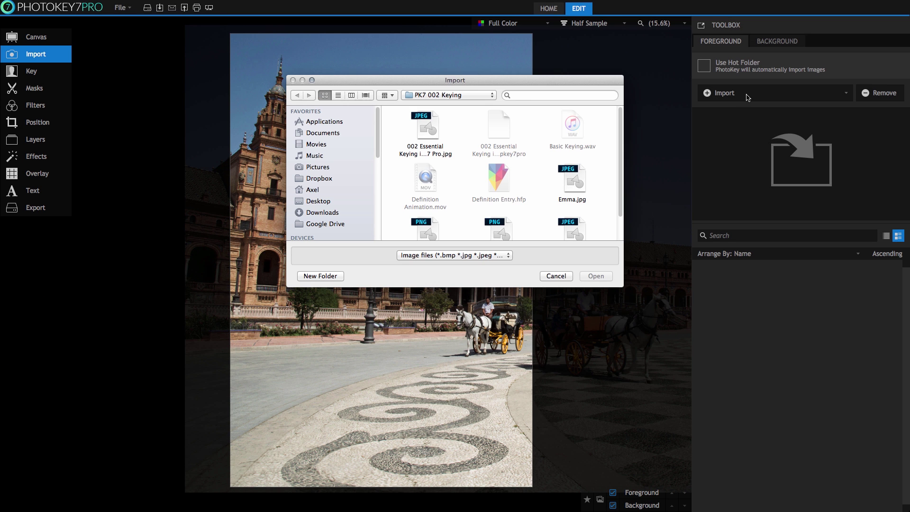
click(572, 181)
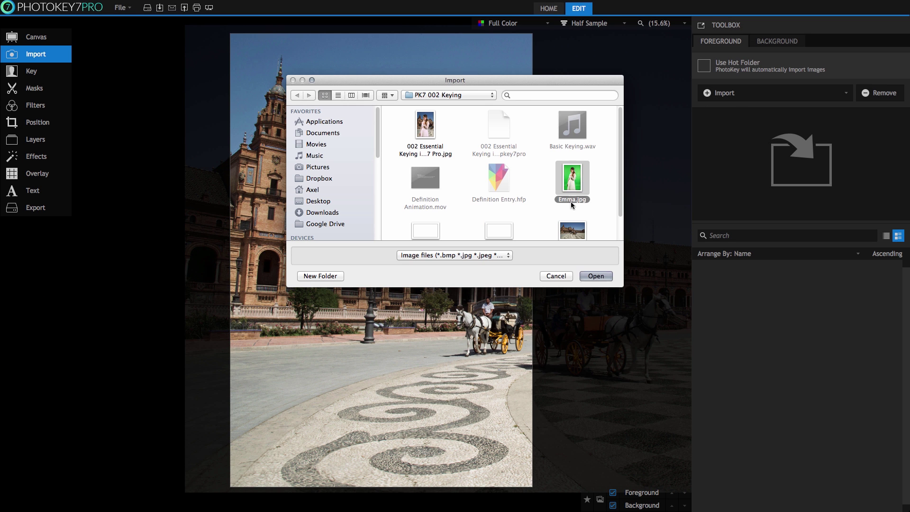
click(596, 277)
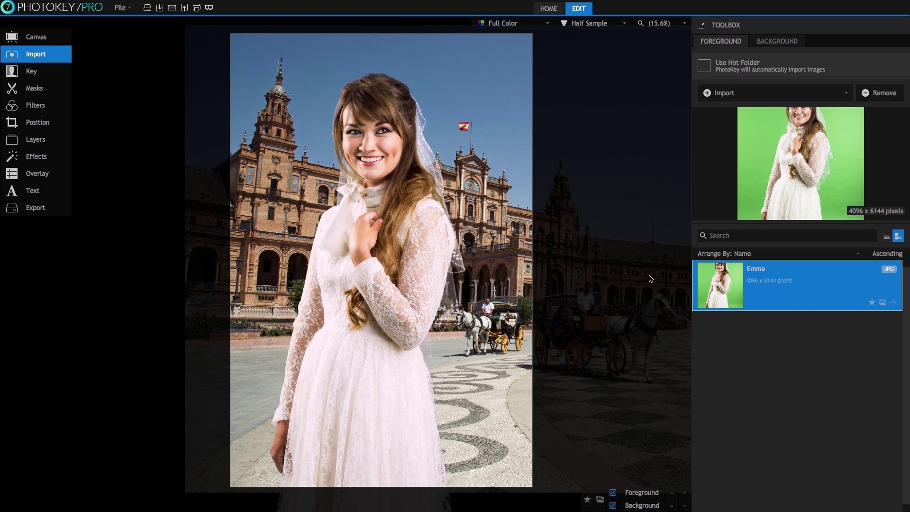
Step: Show the Key filters and expand the Light Wrap, Spill Suppression and Auto Chroma Key panels
click(57, 76)
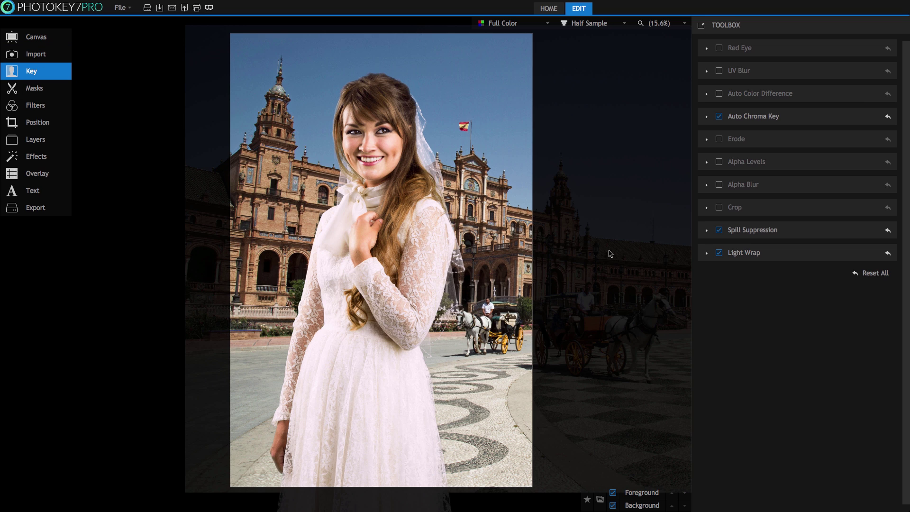
click(707, 253)
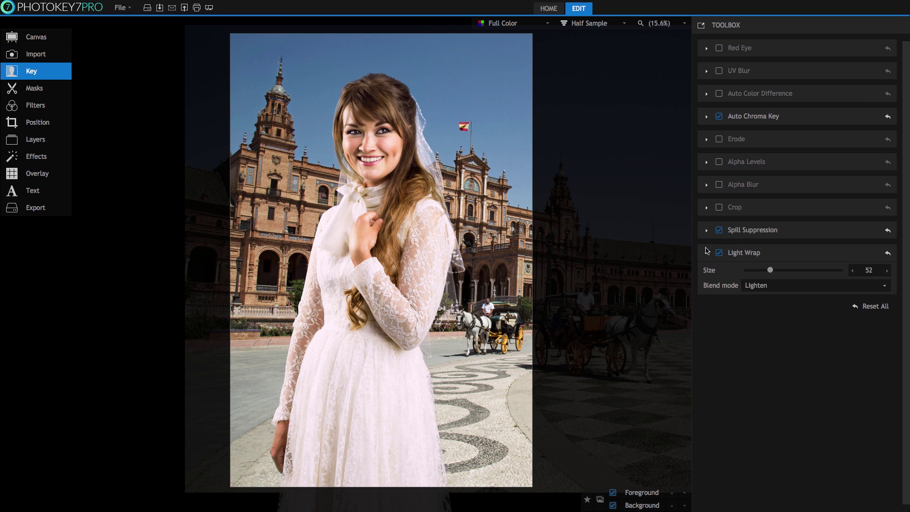
click(707, 231)
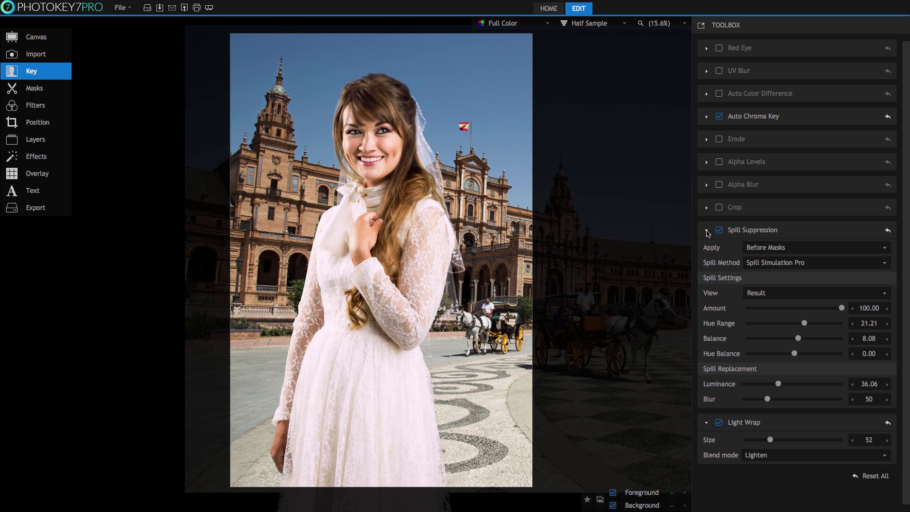
click(707, 117)
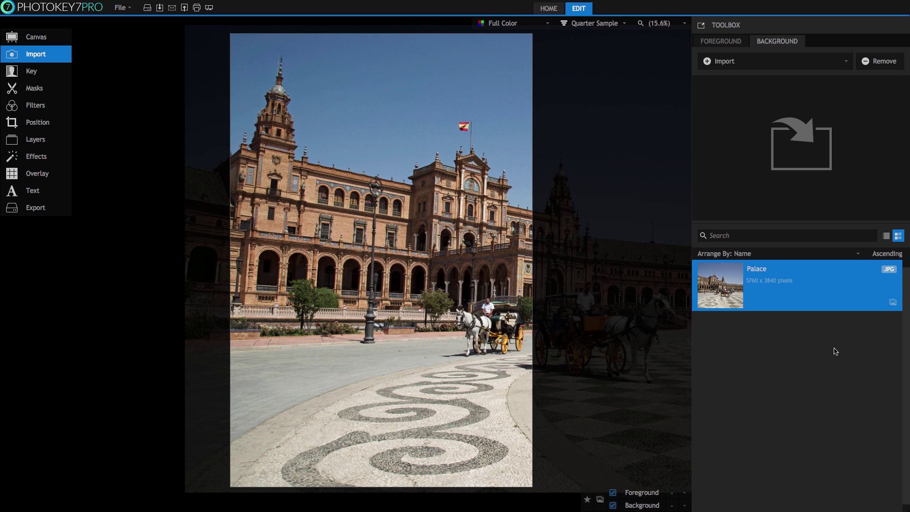
Step: Hide the Palace background and re-import Emma.jpg as the foreground over transparency
click(729, 287)
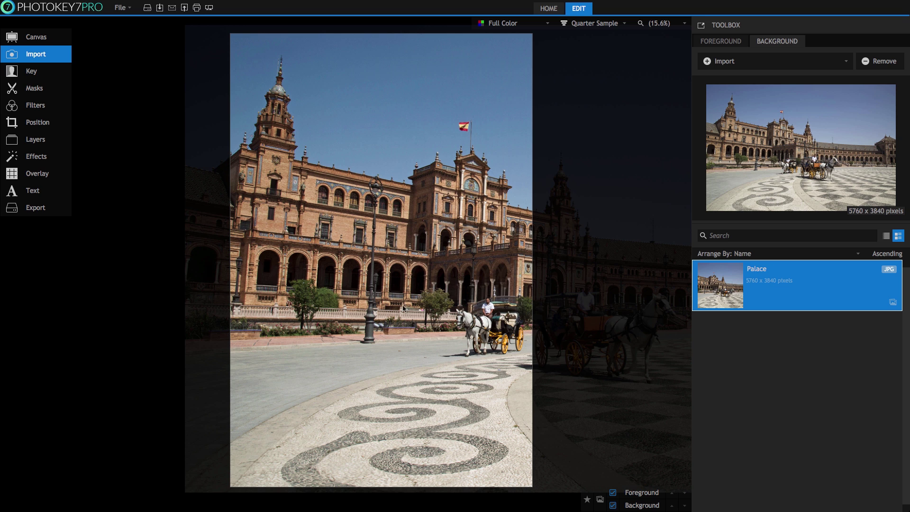
click(613, 505)
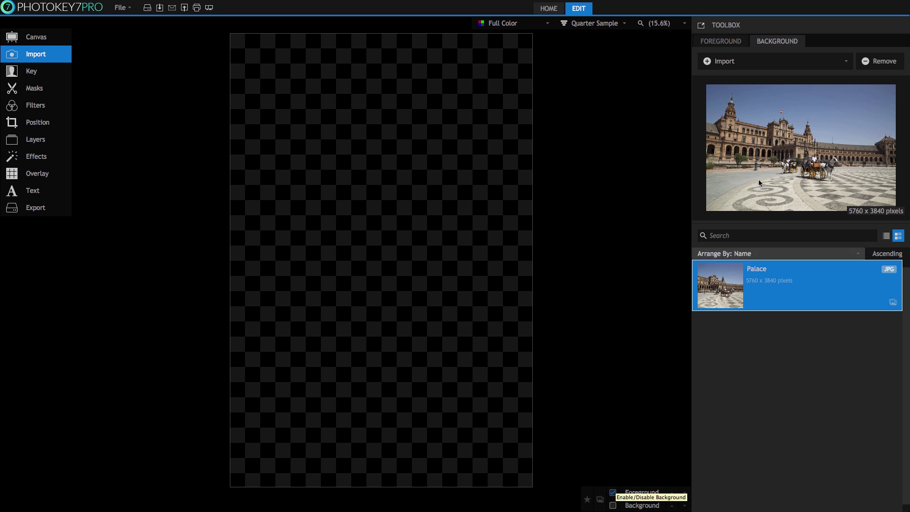
click(730, 43)
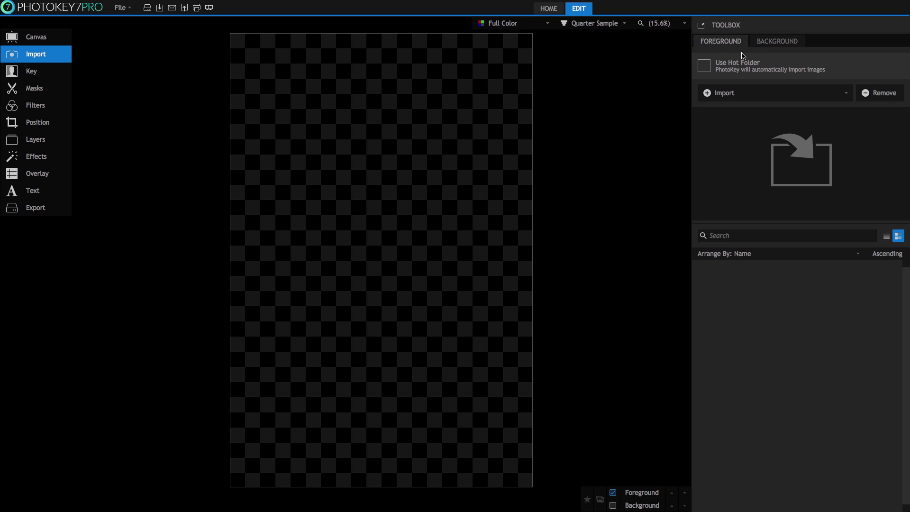
click(746, 92)
click(435, 179)
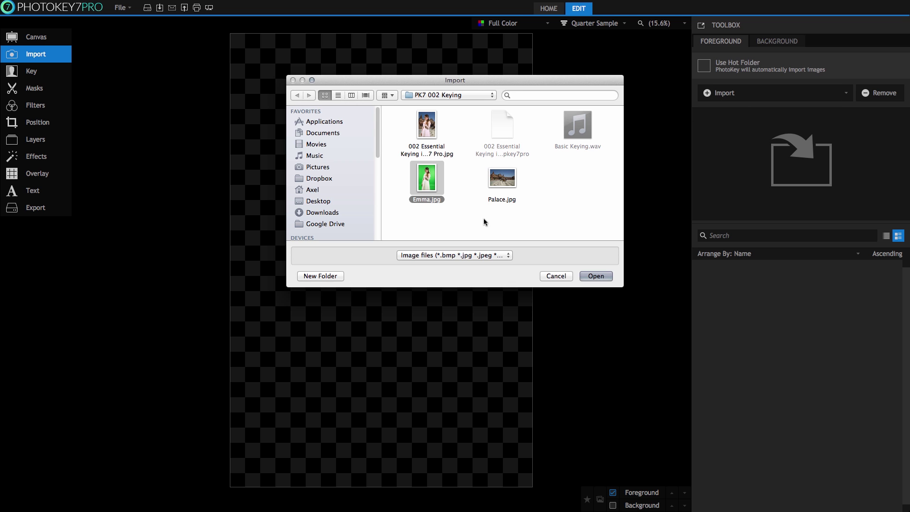
click(597, 277)
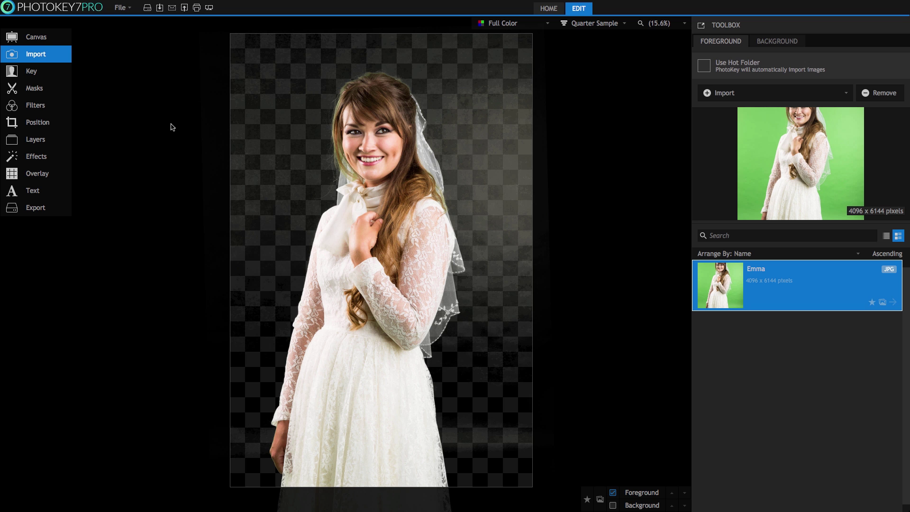
Step: Switch the Auto Chroma Key view to Matte, then to the grey Status view
click(55, 73)
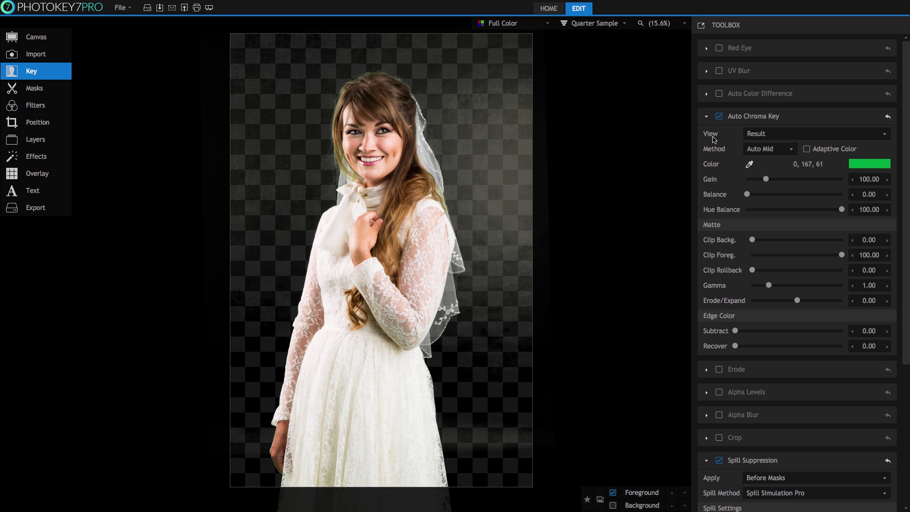
click(792, 138)
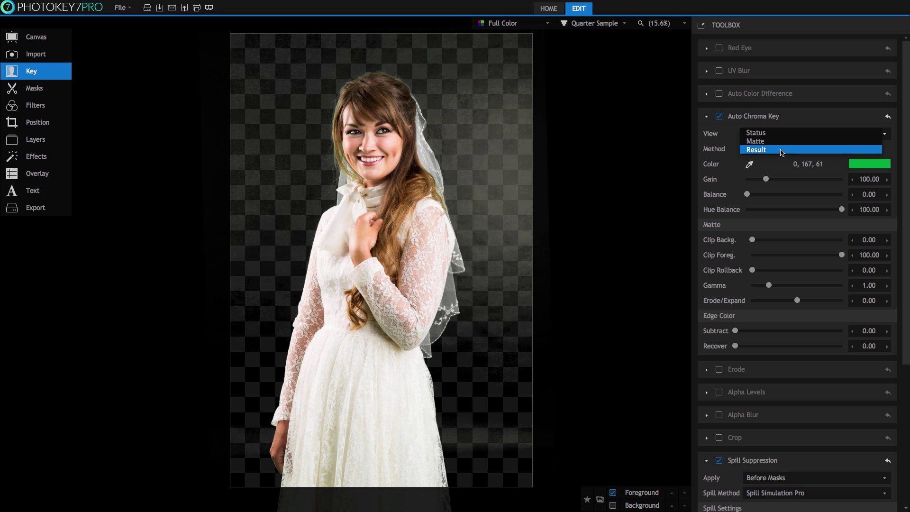
click(779, 141)
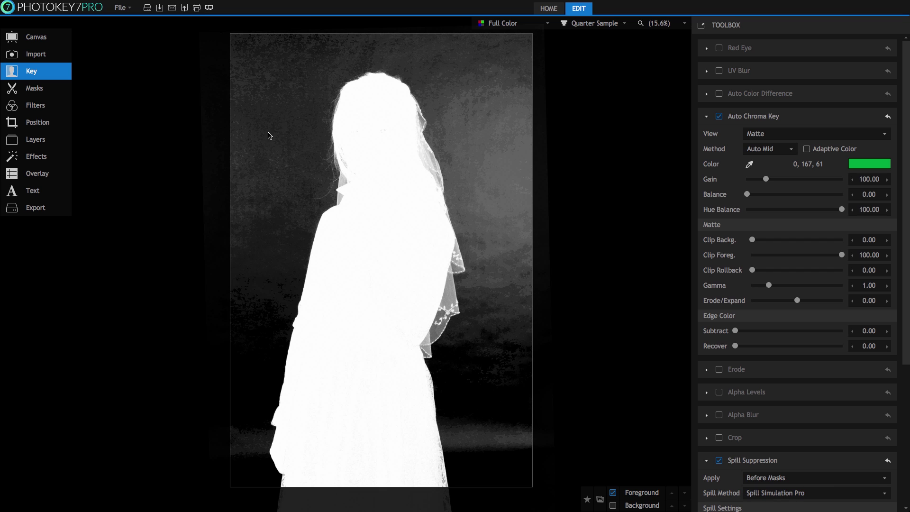
click(783, 135)
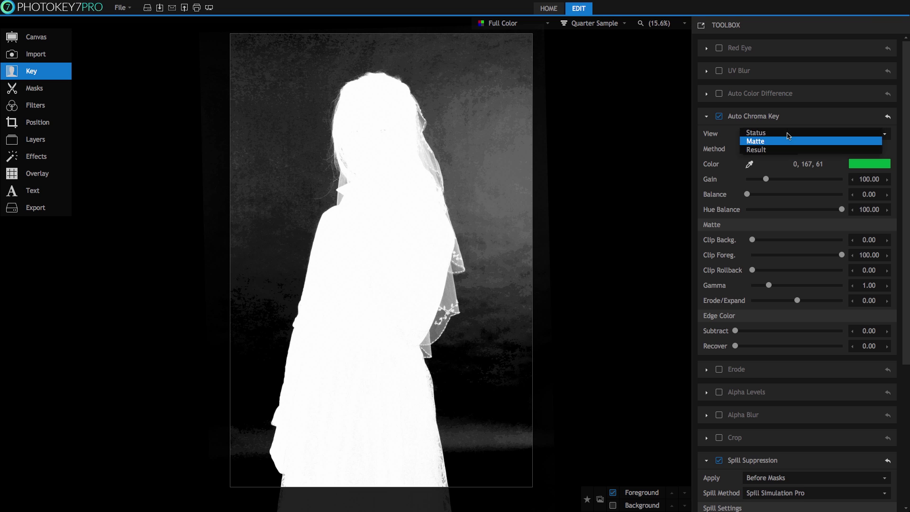
click(783, 134)
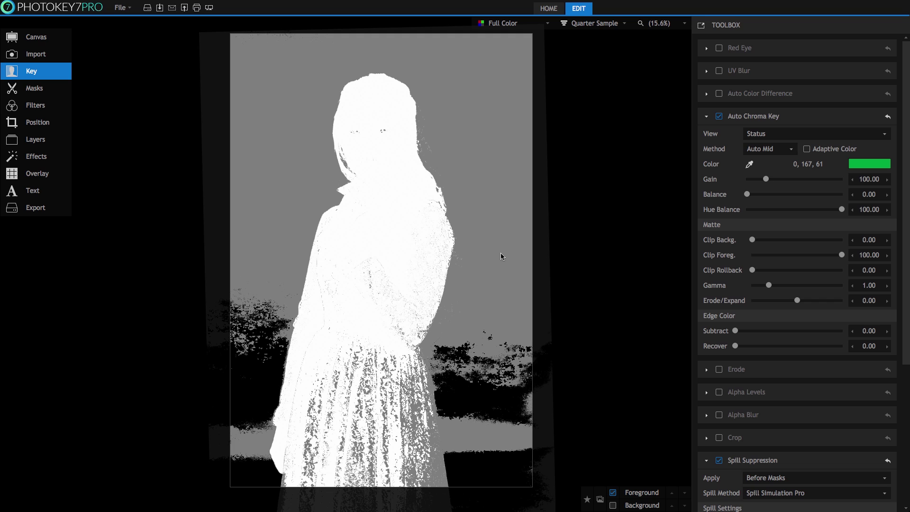
click(767, 135)
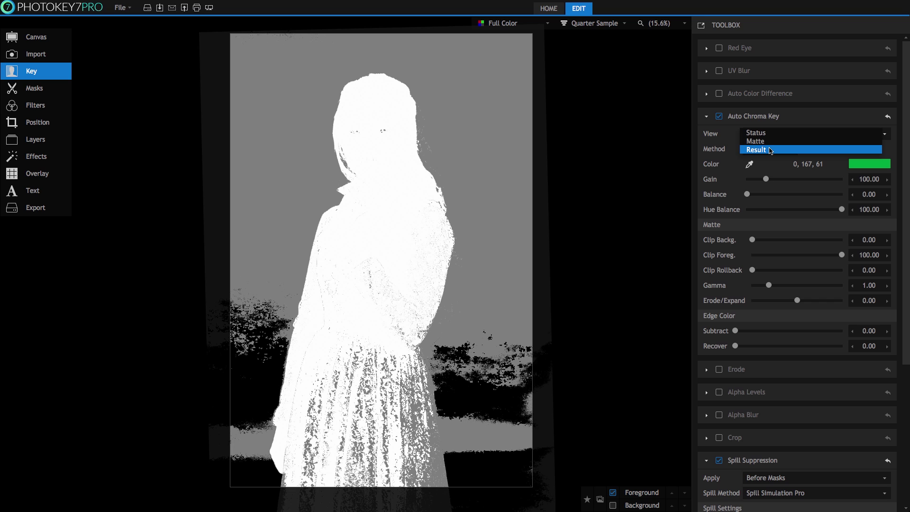
Step: Drag Clip Background to 100, check the Result view, then return to Status
click(771, 133)
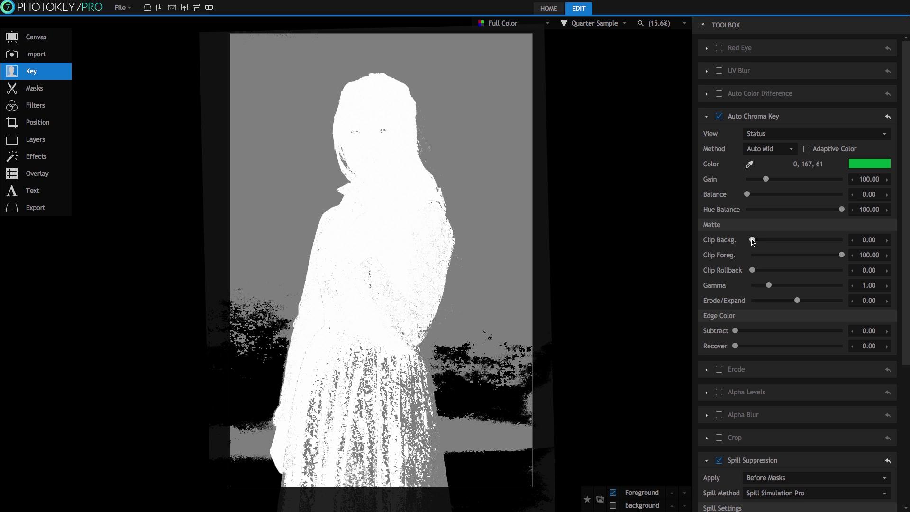
drag(753, 240, 856, 240)
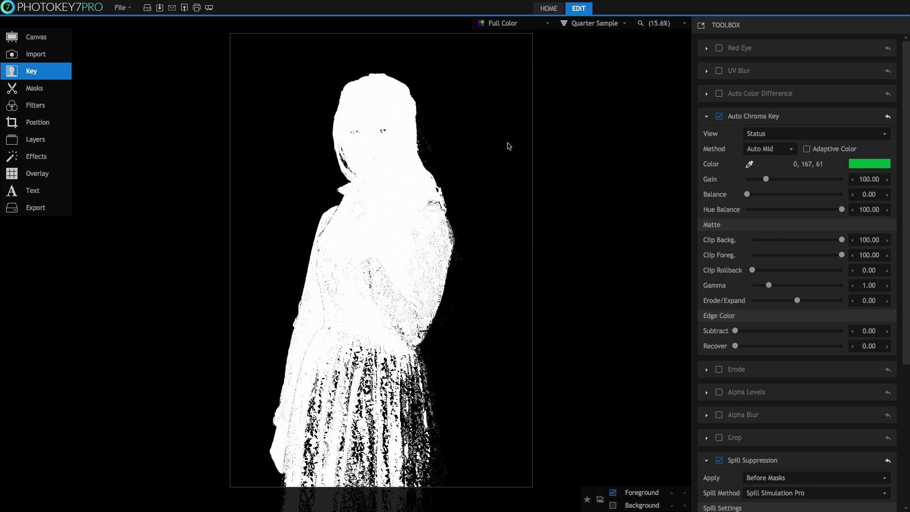
click(756, 134)
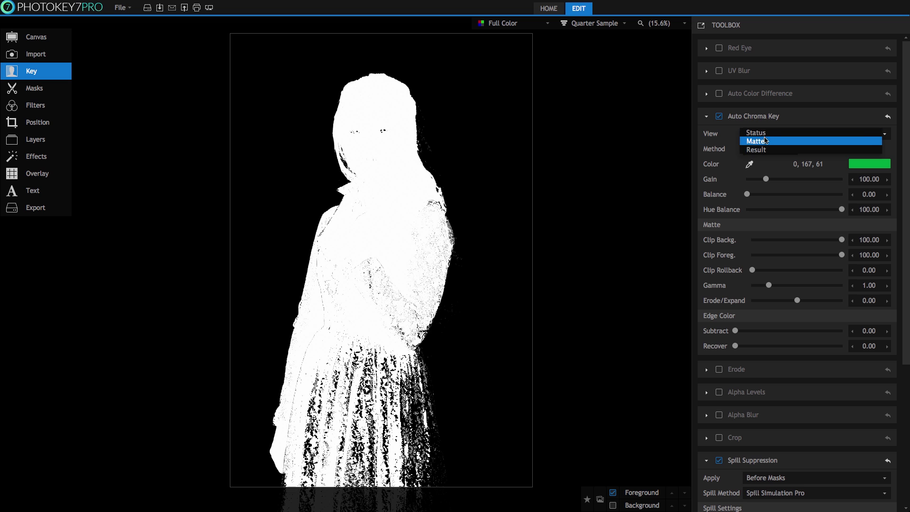
click(765, 151)
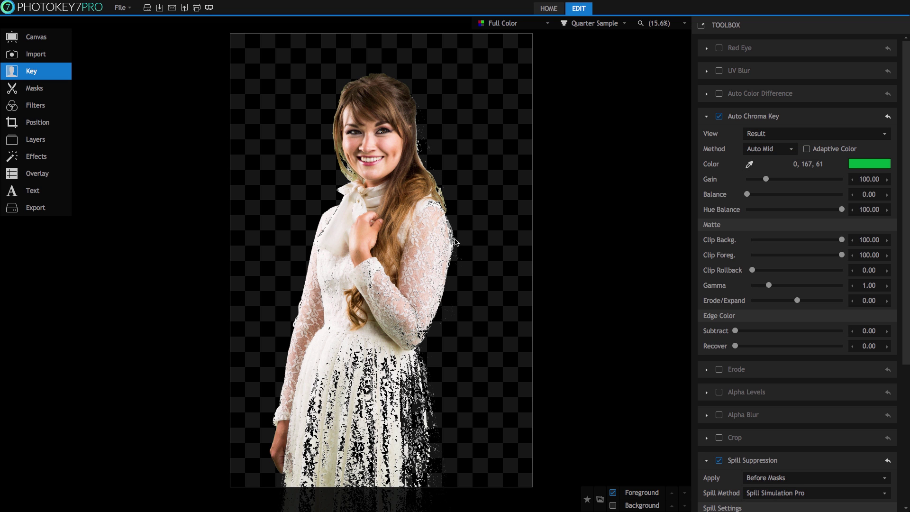
click(768, 134)
click(759, 136)
Step: Lower Clip Background to 36.90 and Clip Foreground to 1.60
drag(841, 240, 786, 241)
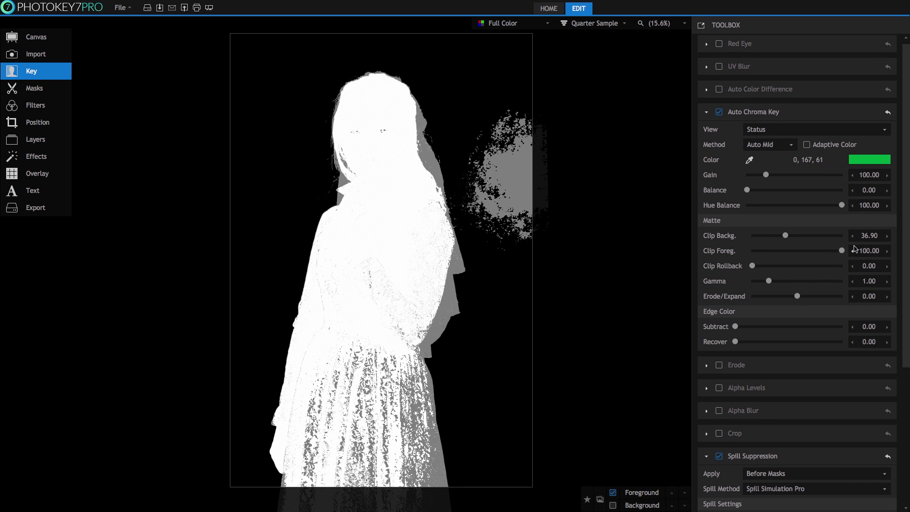
drag(842, 251, 754, 254)
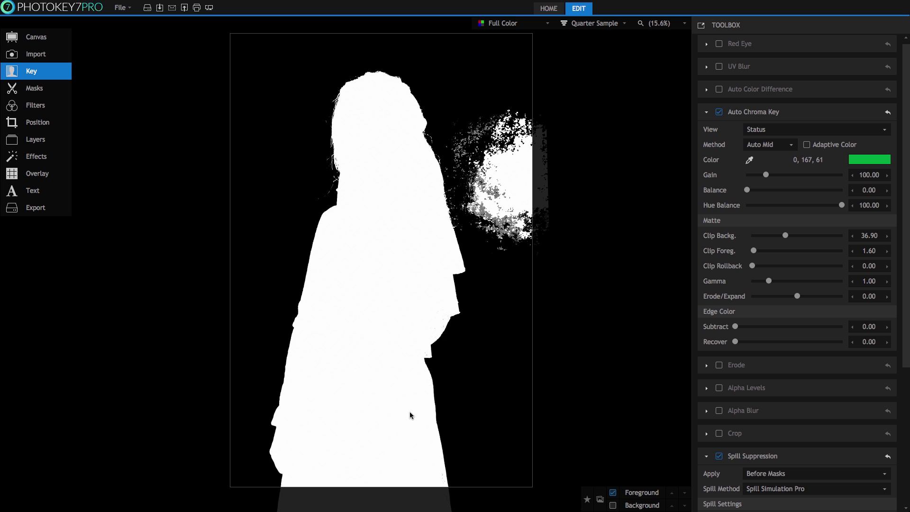
click(806, 129)
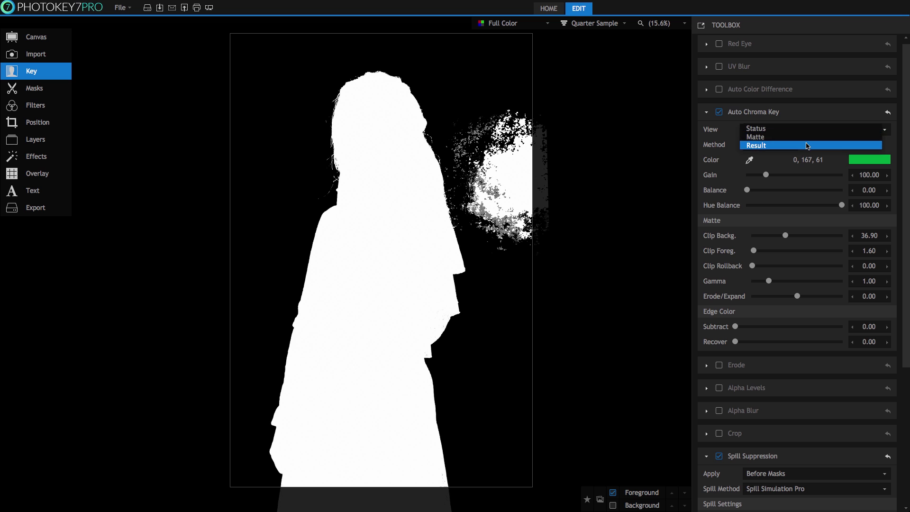
click(806, 145)
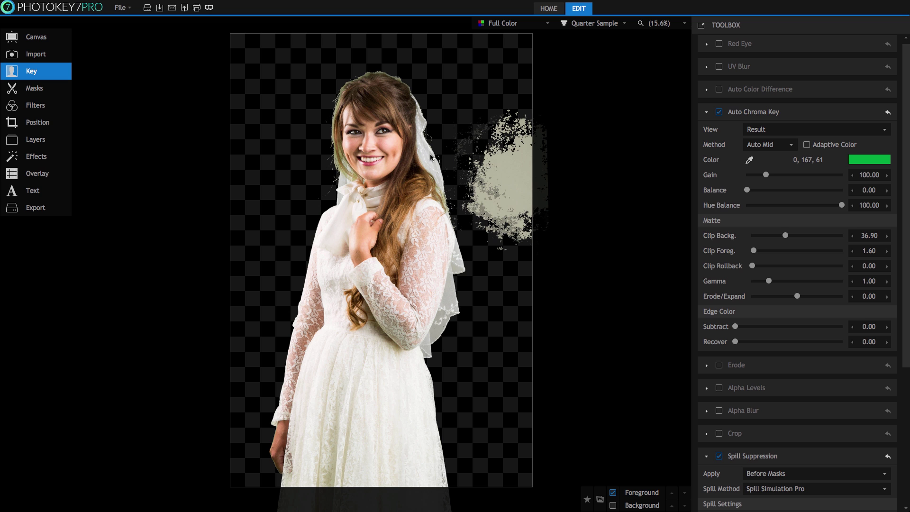
drag(754, 250, 707, 256)
drag(753, 266, 795, 268)
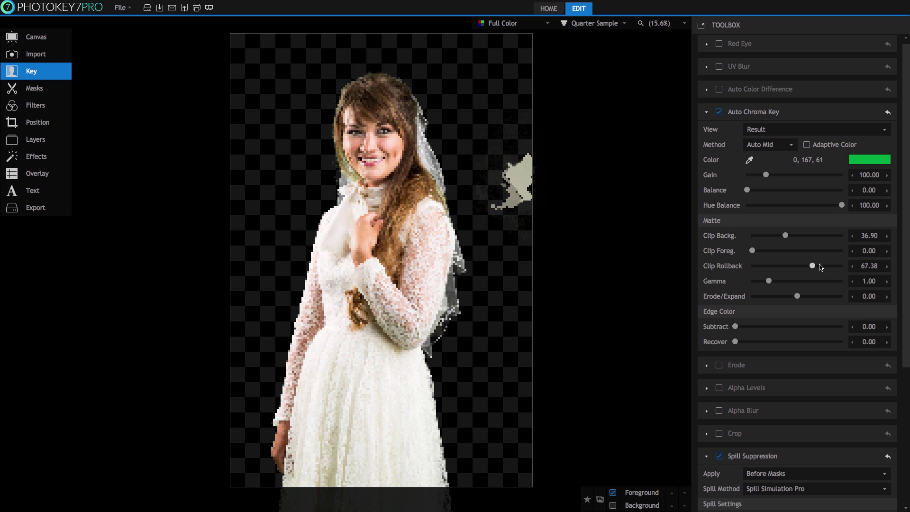
drag(822, 267, 830, 267)
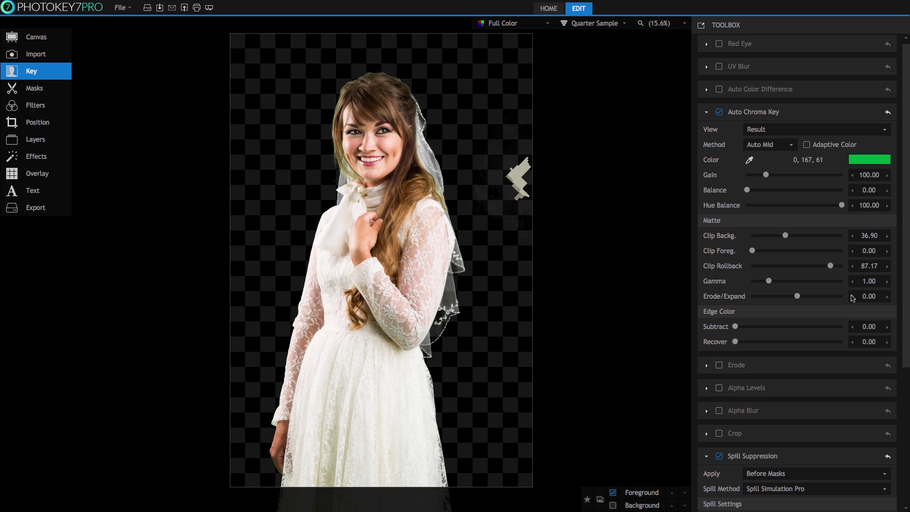
click(853, 297)
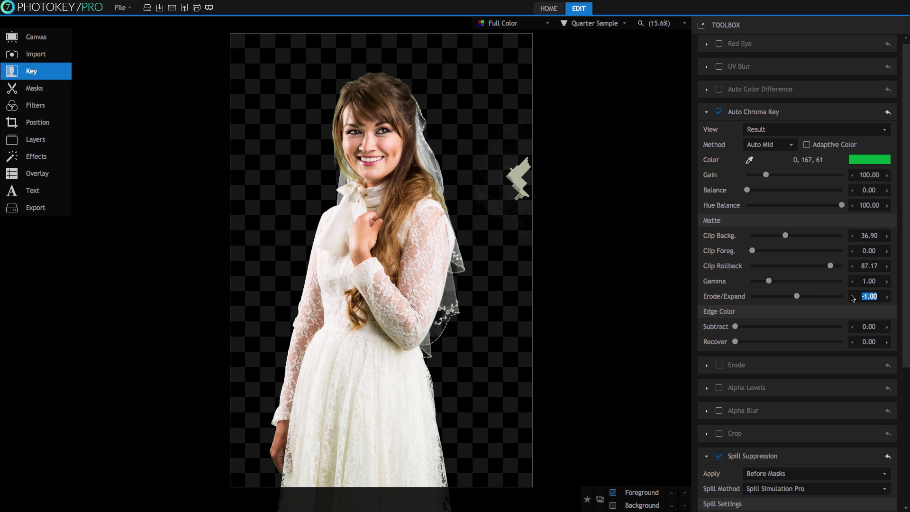
click(853, 297)
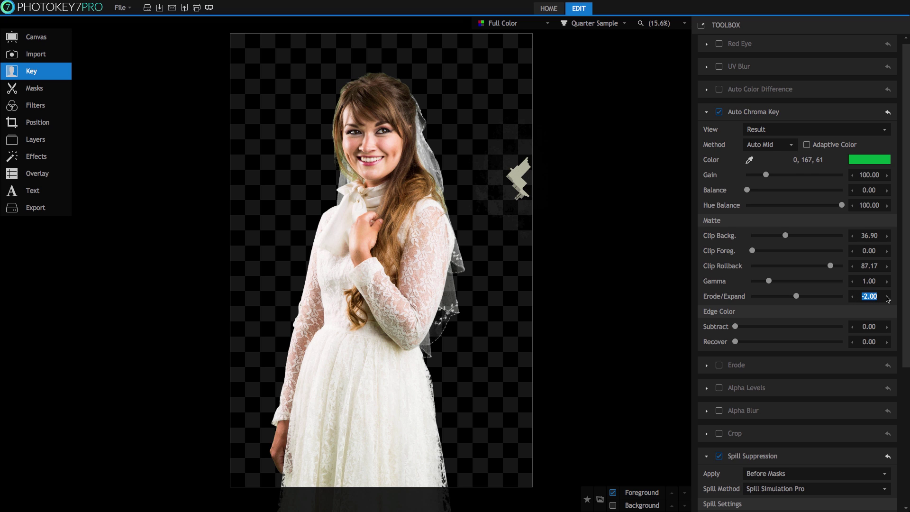
double_click(888, 299)
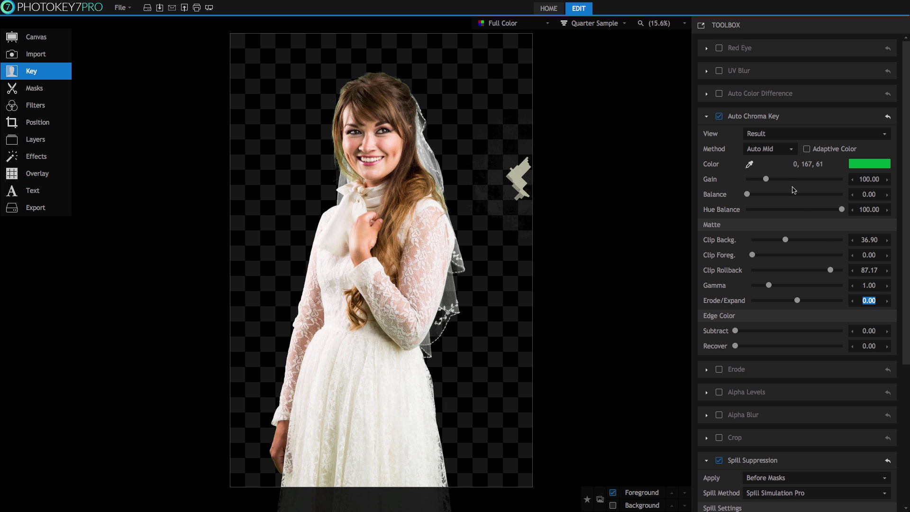
Step: In the Status view, raise the Auto Chroma Key Gain to 116.16
click(782, 134)
click(774, 134)
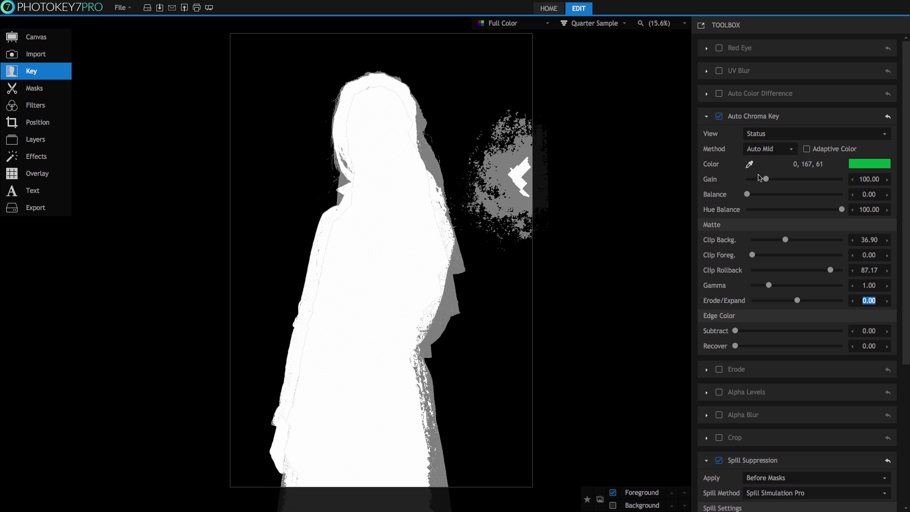
drag(766, 179, 769, 179)
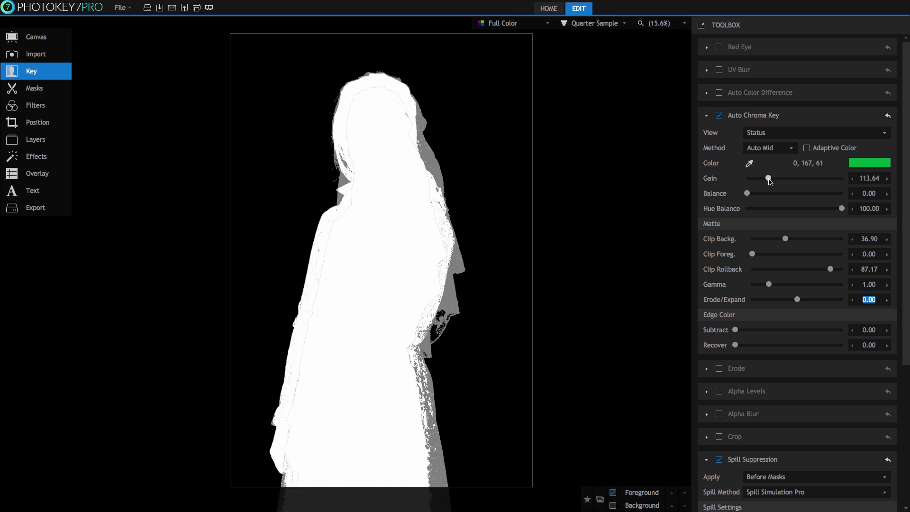
Step: Return the view to Result and show the palace background behind the bride
click(787, 134)
click(781, 150)
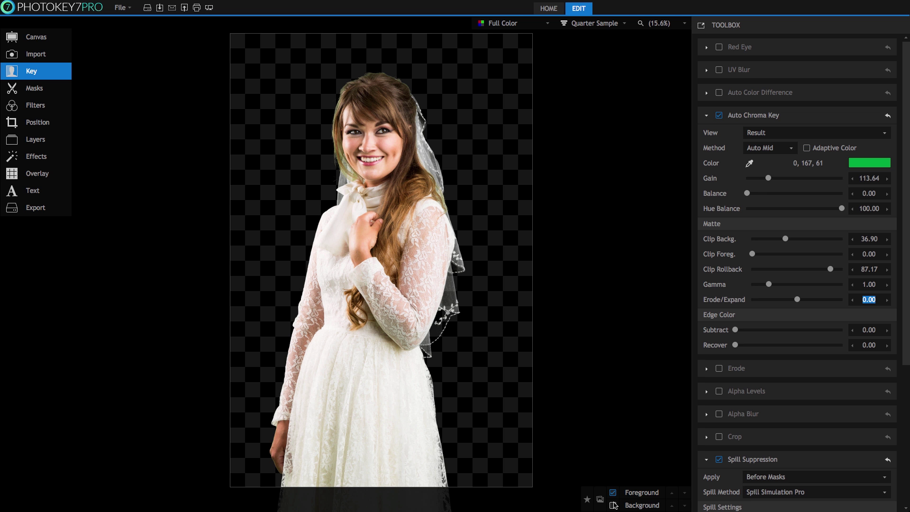
click(613, 505)
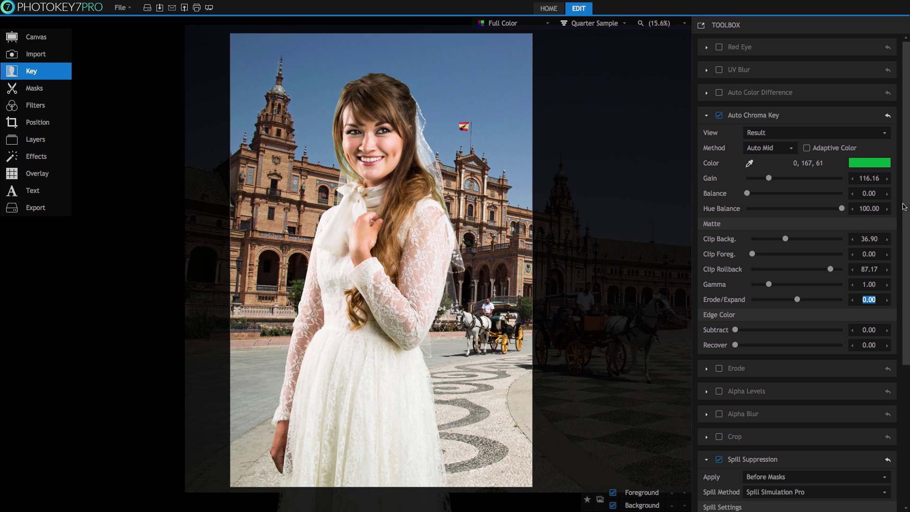
drag(907, 209, 907, 355)
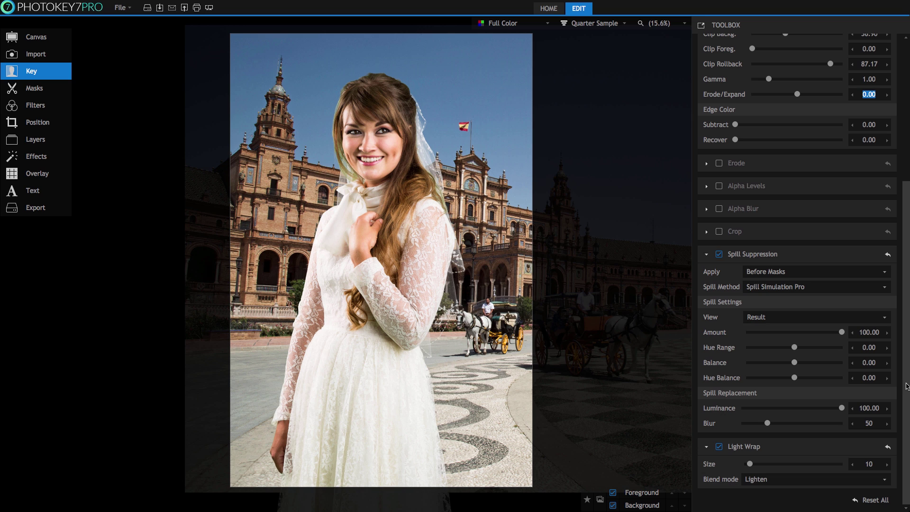
click(811, 287)
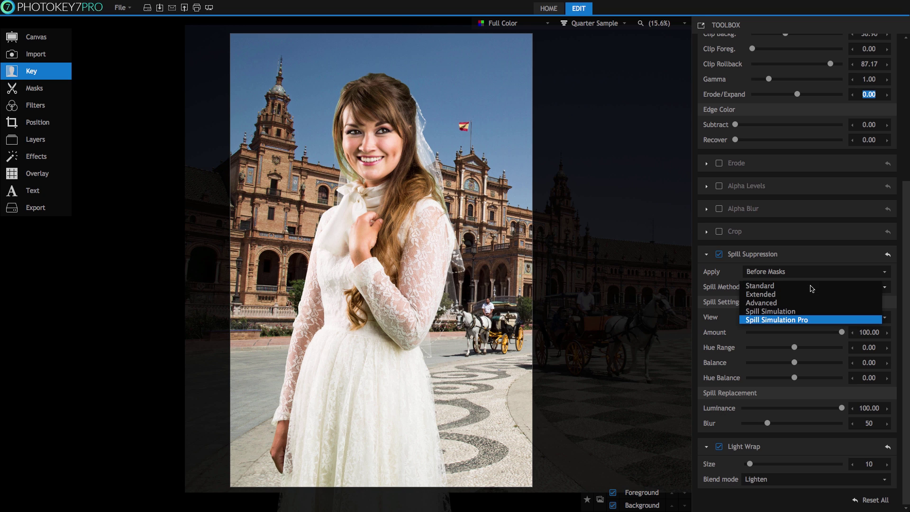
click(808, 319)
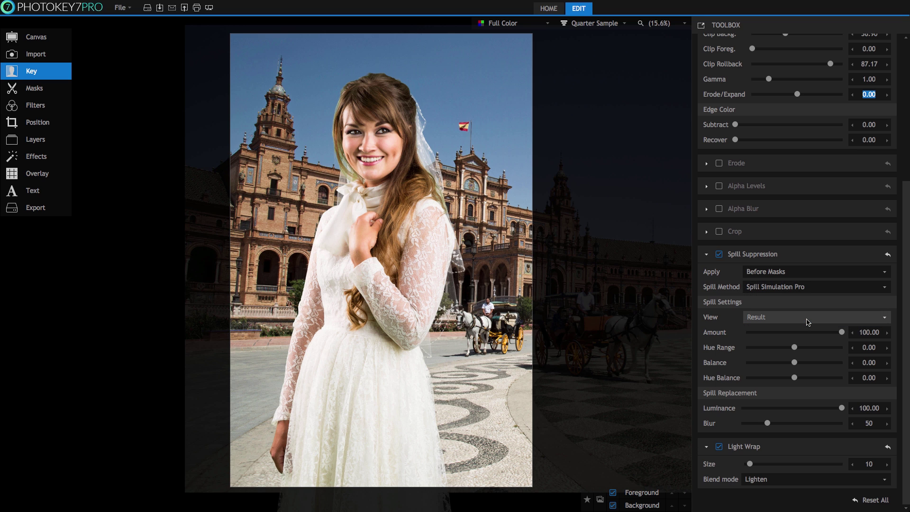
click(720, 254)
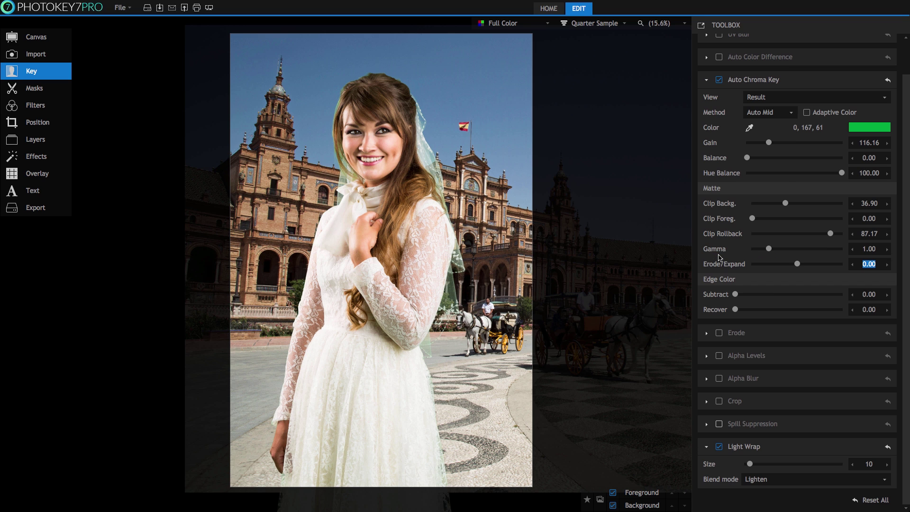
click(719, 425)
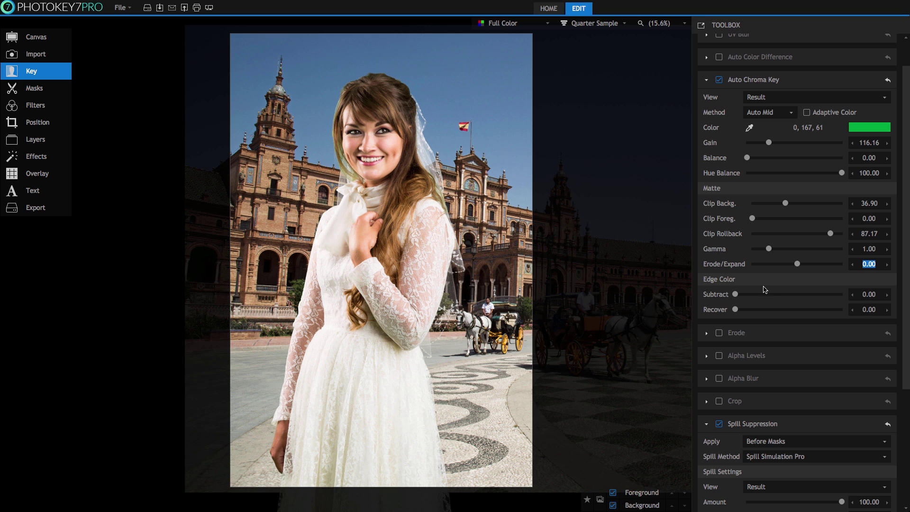
scroll(796, 402, down, 3)
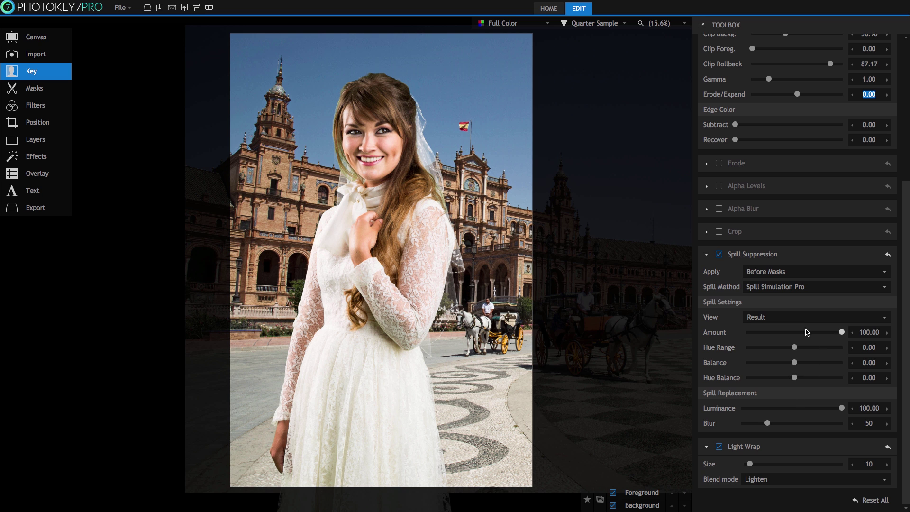
Step: Keep the Result view and set spill Hue Range 21.21, Balance 8.08, Luminance 36.06
click(765, 317)
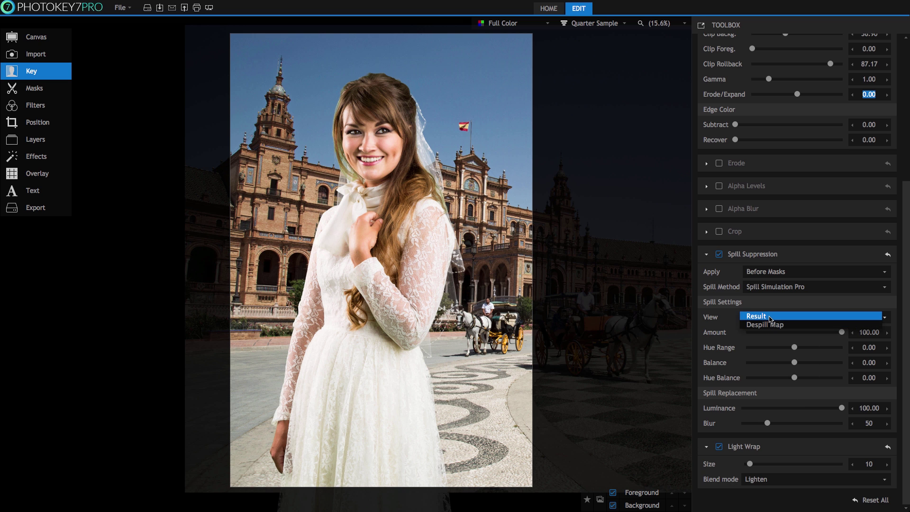
click(773, 317)
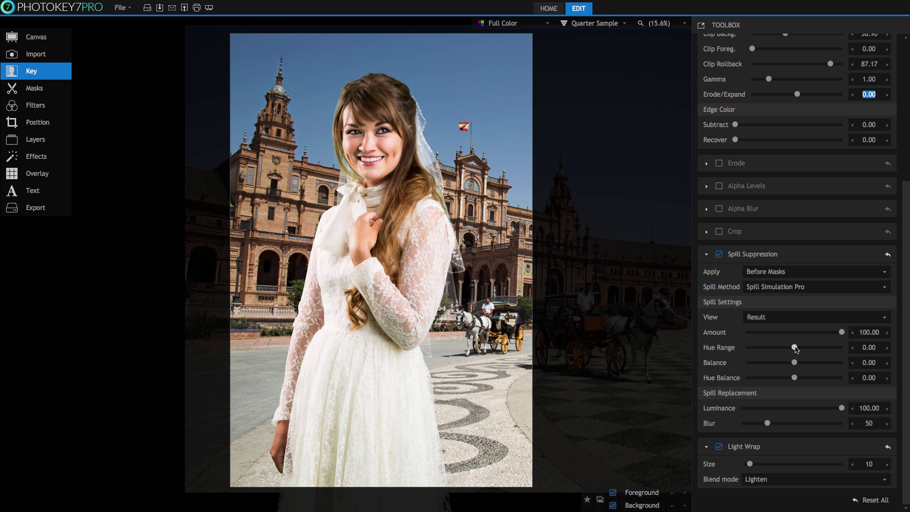
drag(793, 347, 722, 354)
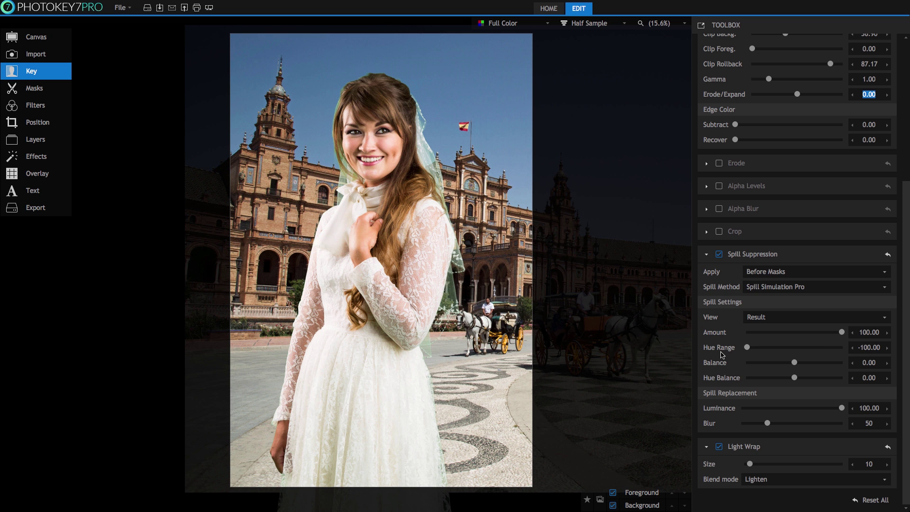
drag(748, 349, 850, 350)
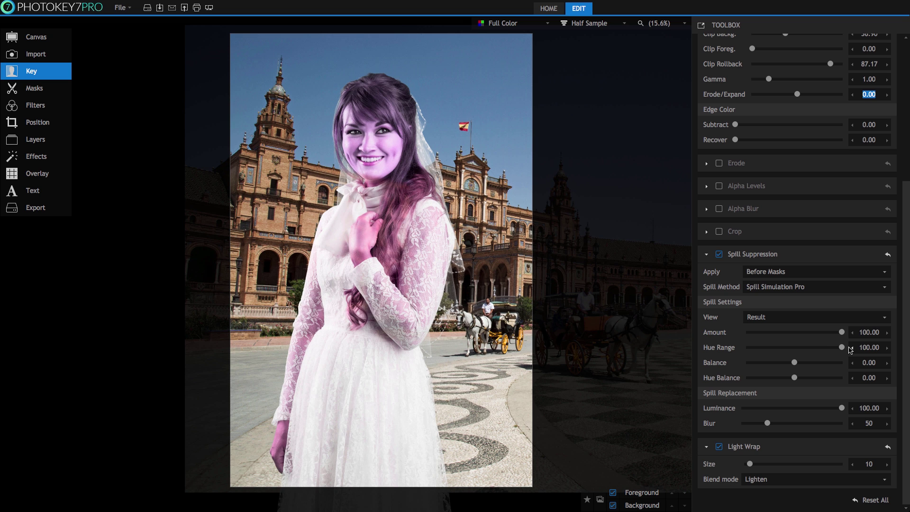
drag(839, 350, 804, 348)
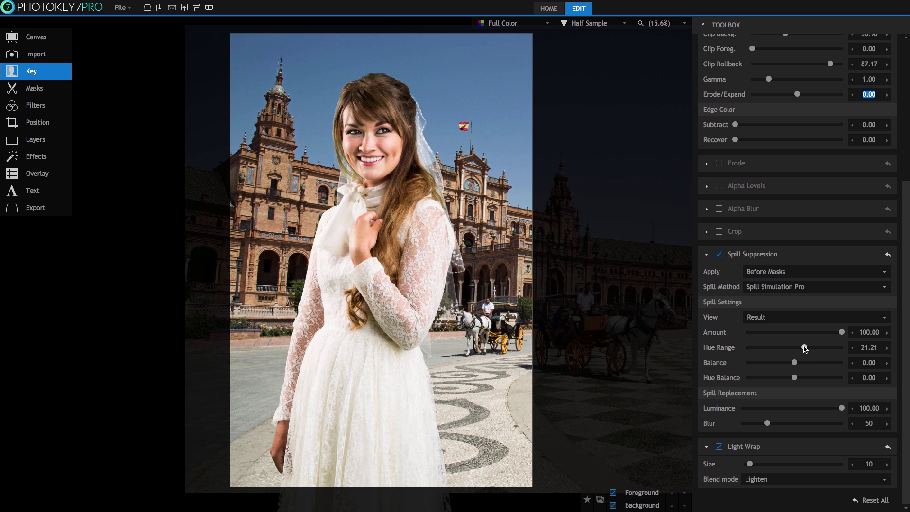
drag(795, 363, 799, 363)
drag(836, 410, 779, 407)
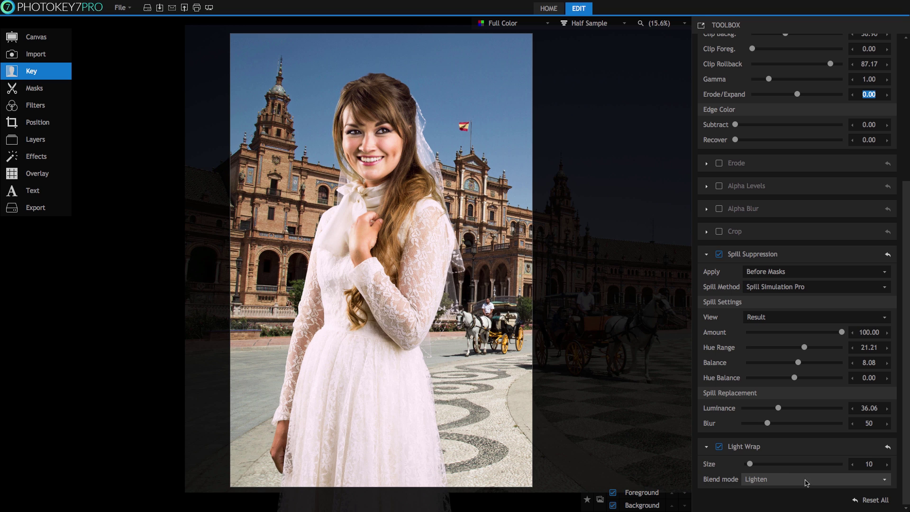
Step: Widen the Light Wrap to size 52 and change its blend from Lighten to Screen
click(872, 481)
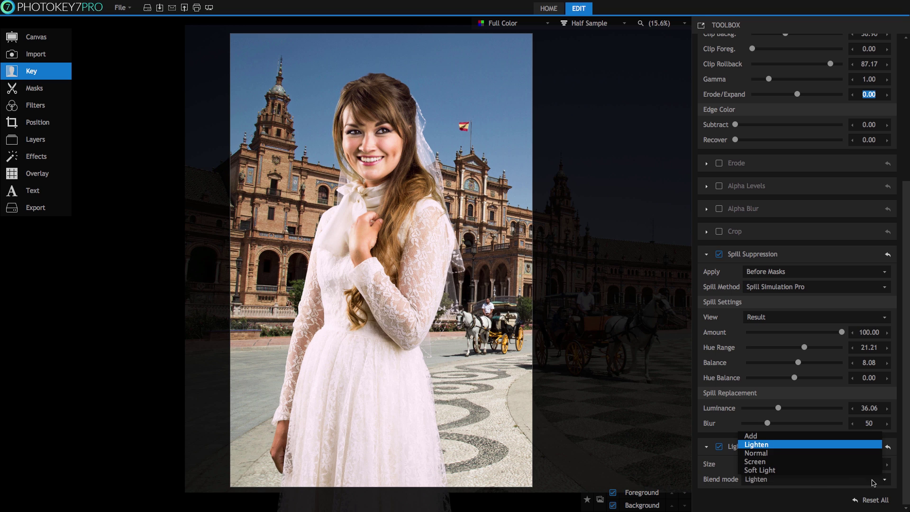
click(803, 444)
drag(752, 466, 768, 467)
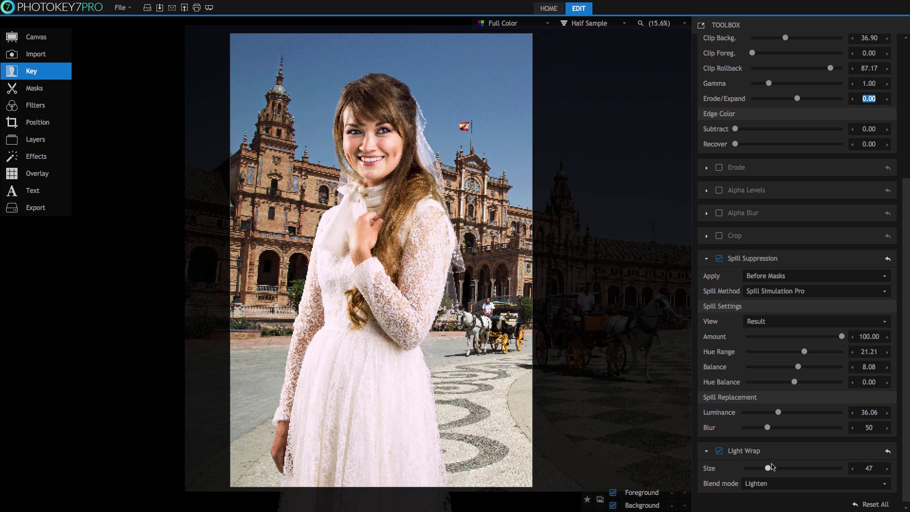
click(838, 487)
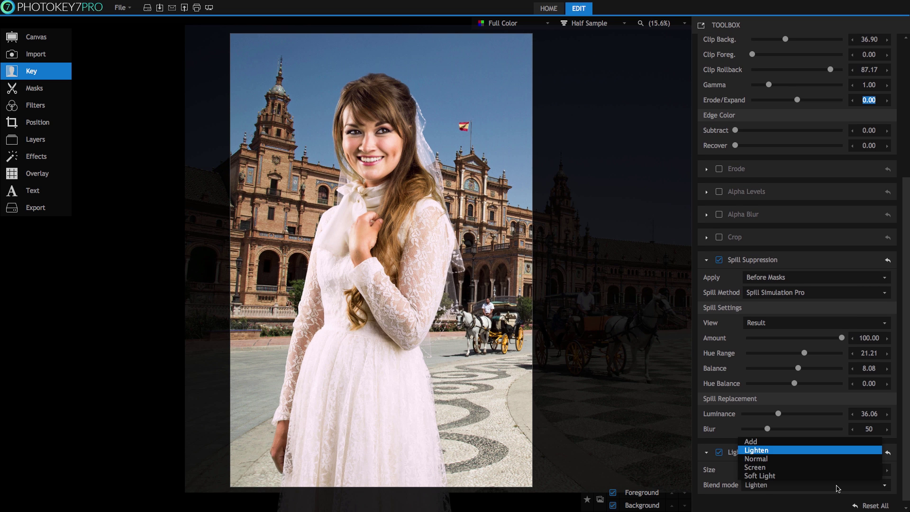
click(800, 468)
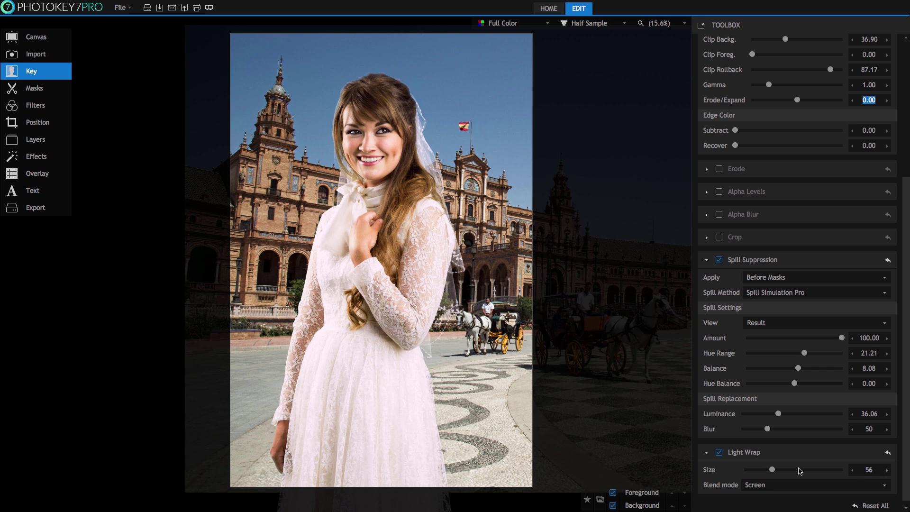
mouse_move(772, 470)
mouse_down()
mouse_move(748, 472)
mouse_move(906, 461)
mouse_move(738, 468)
mouse_move(770, 466)
mouse_up()
Step: Change the Light Wrap blend mode from Screen to Lighten, leaving size at 52
click(867, 485)
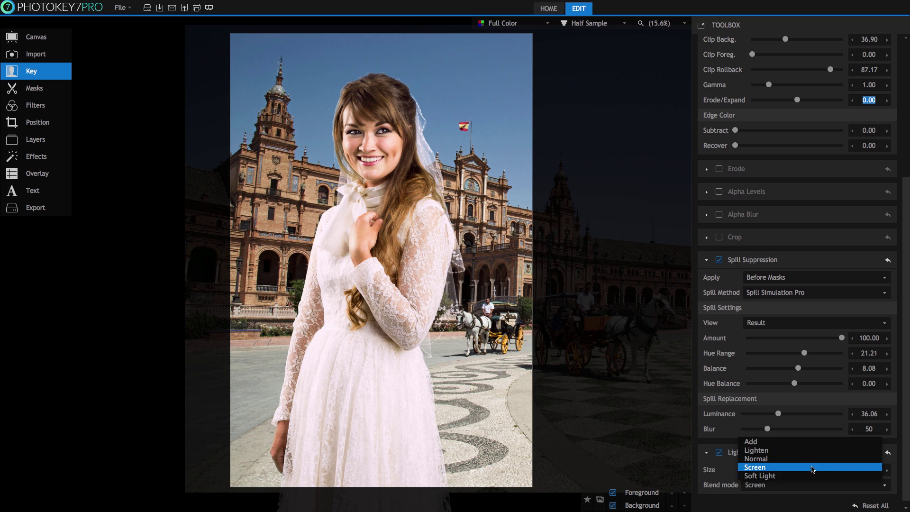
click(801, 450)
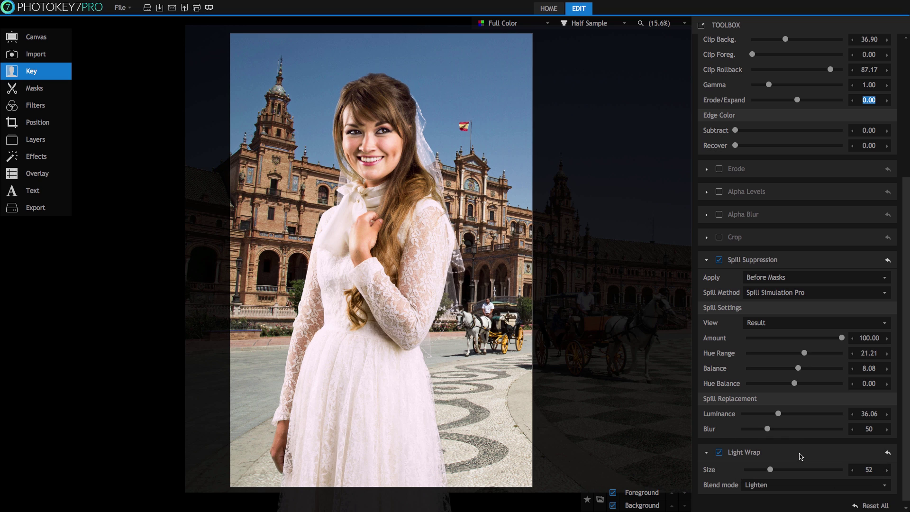
scroll(800, 456, up, 3)
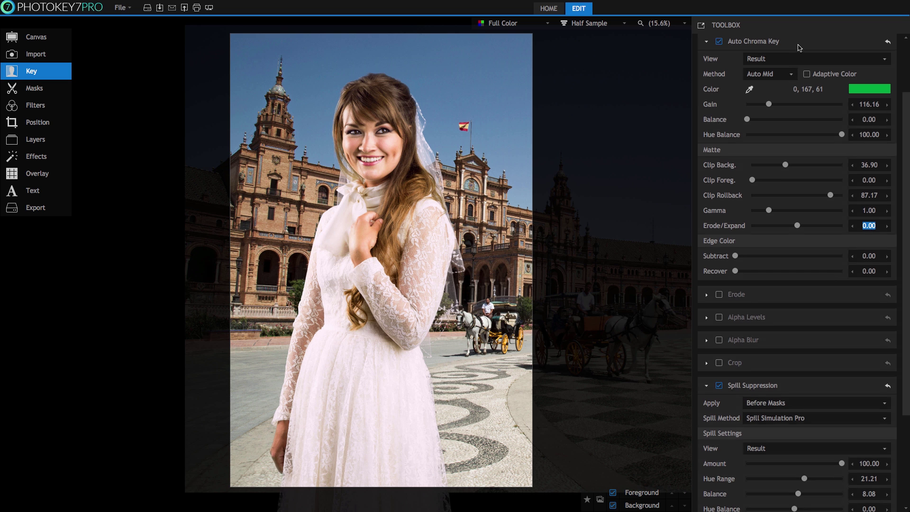
scroll(799, 48, up, 3)
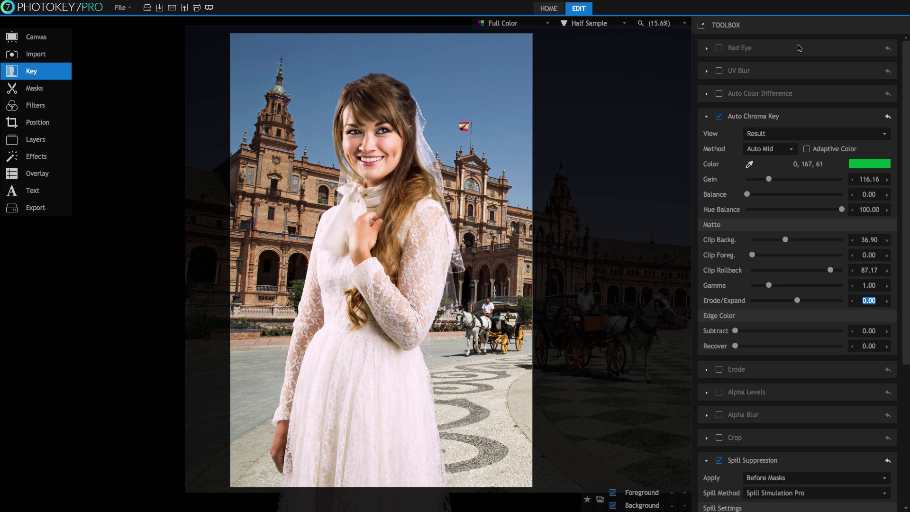